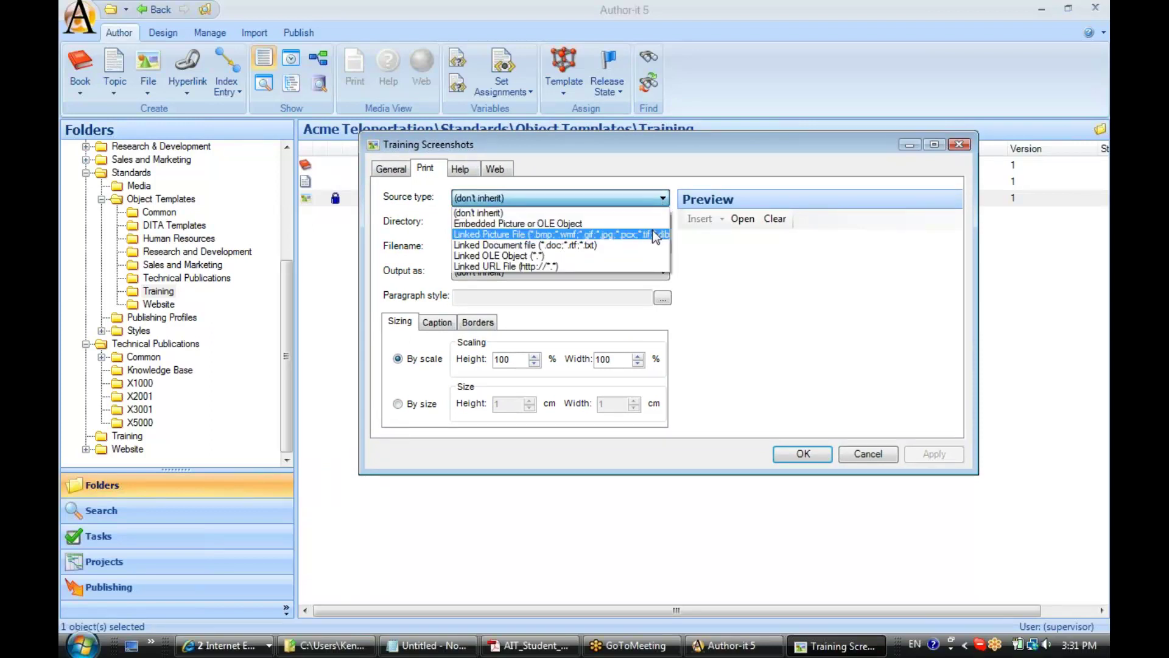
Set the print source type to Linked Picture File and its directory to the Graphics folder under Program Files\Author-it 5
left_click(652, 232)
left_click(624, 223)
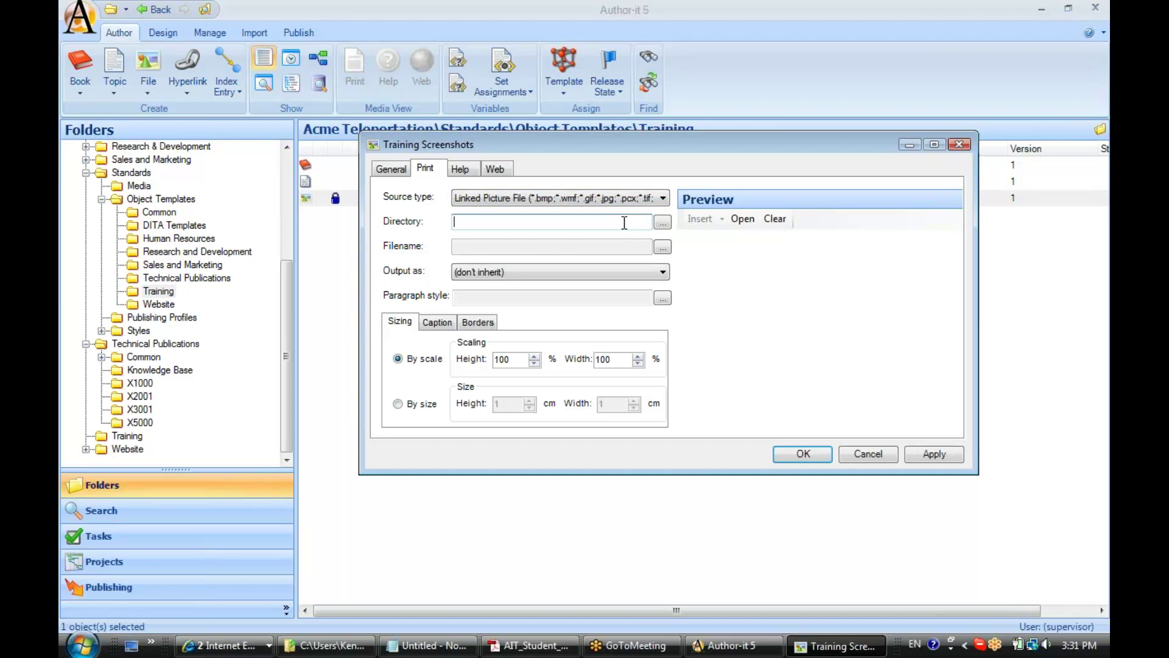
left_click(662, 222)
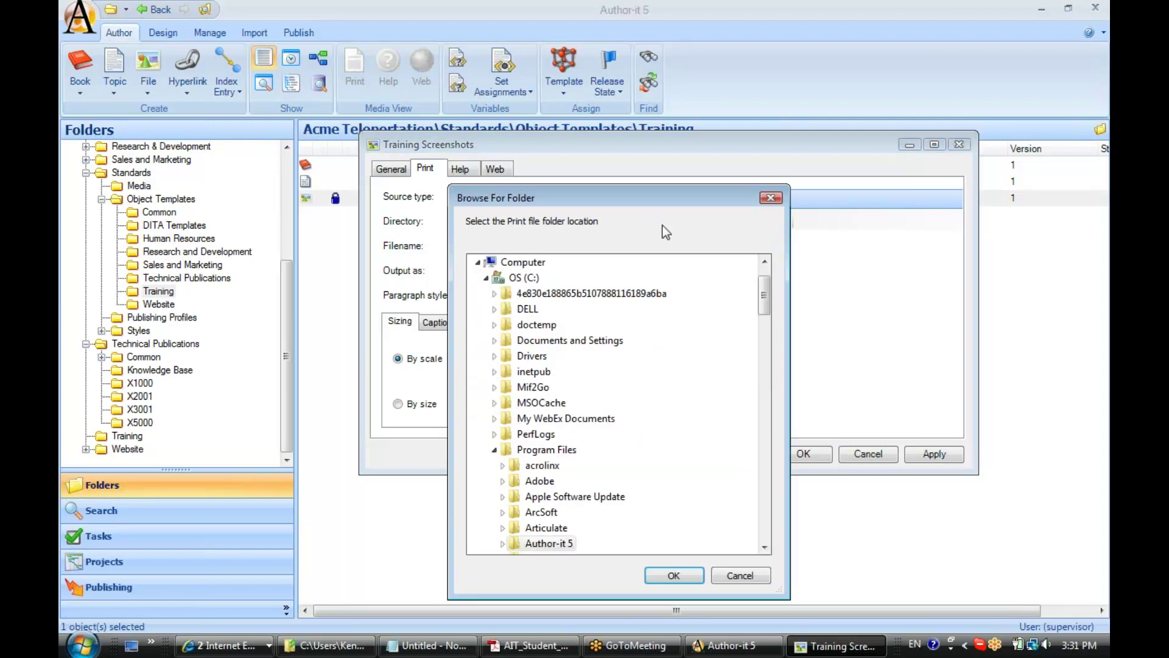
left_click_drag(649, 199, 610, 129)
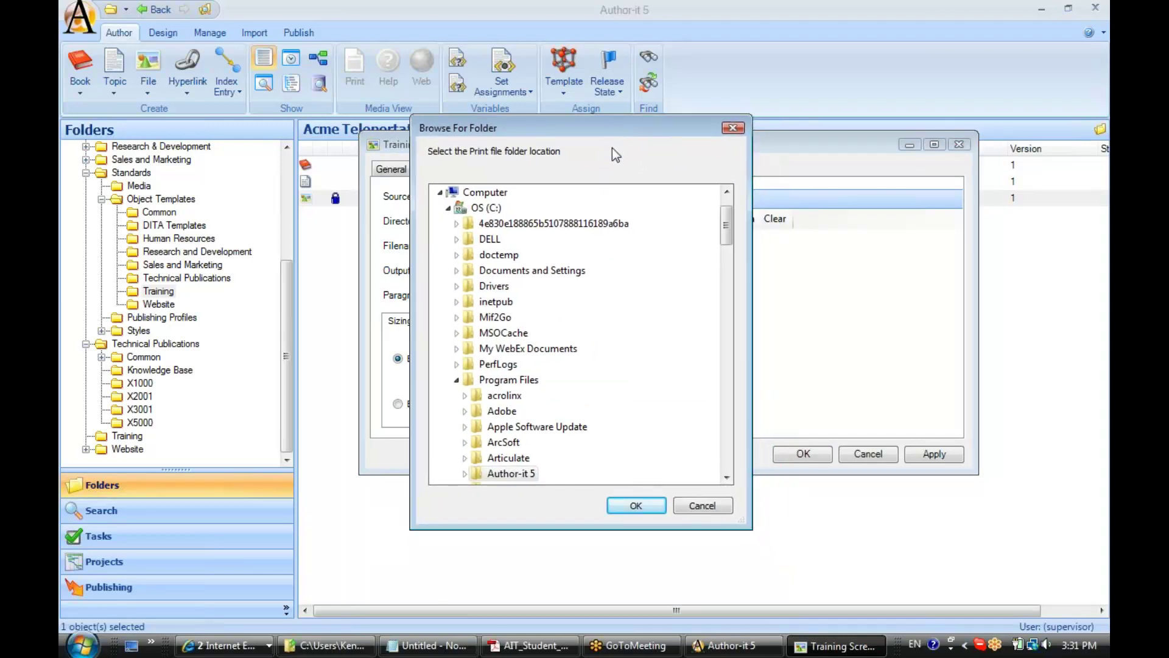
left_click_drag(725, 235, 721, 262)
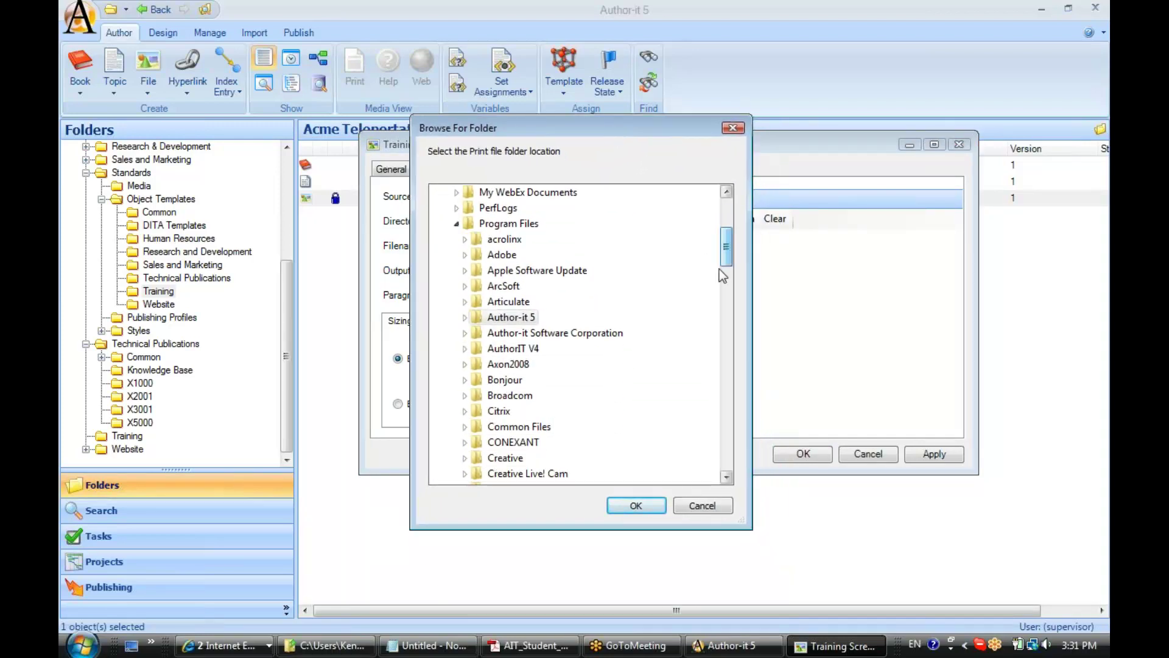
left_click(467, 317)
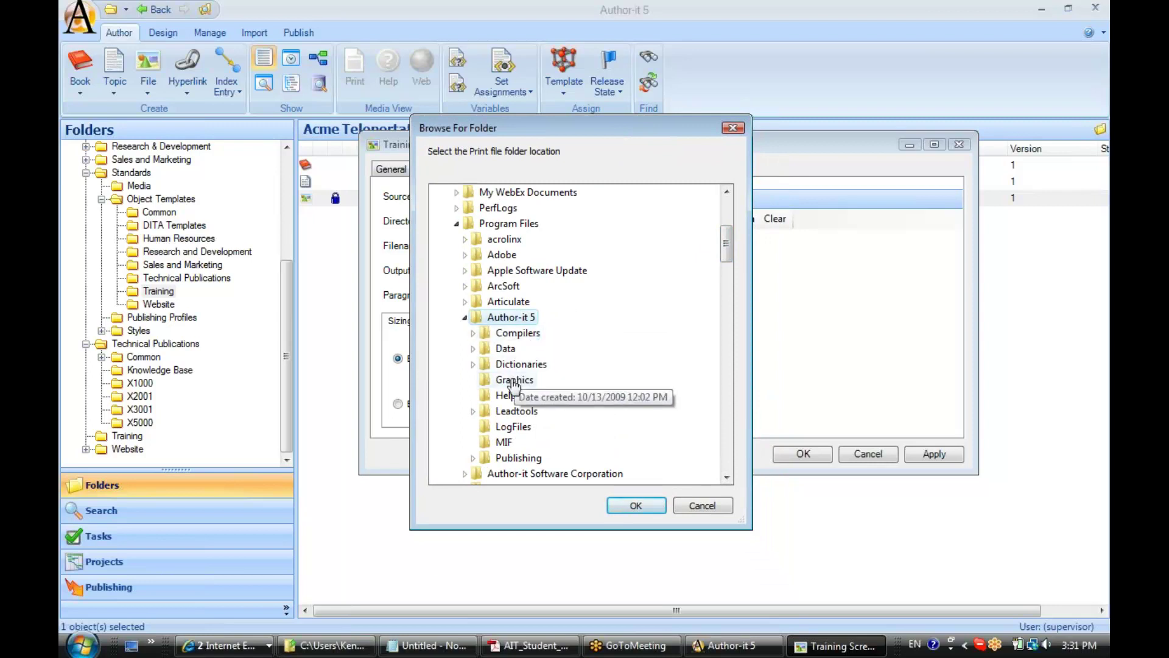
left_click(511, 380)
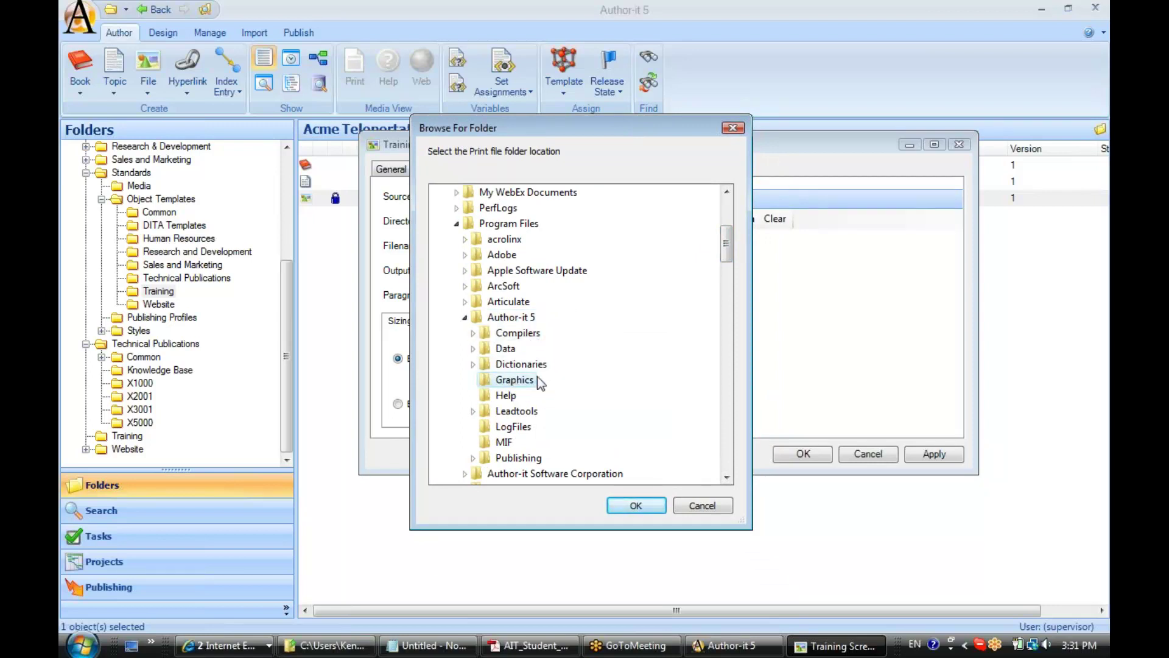
left_click(636, 506)
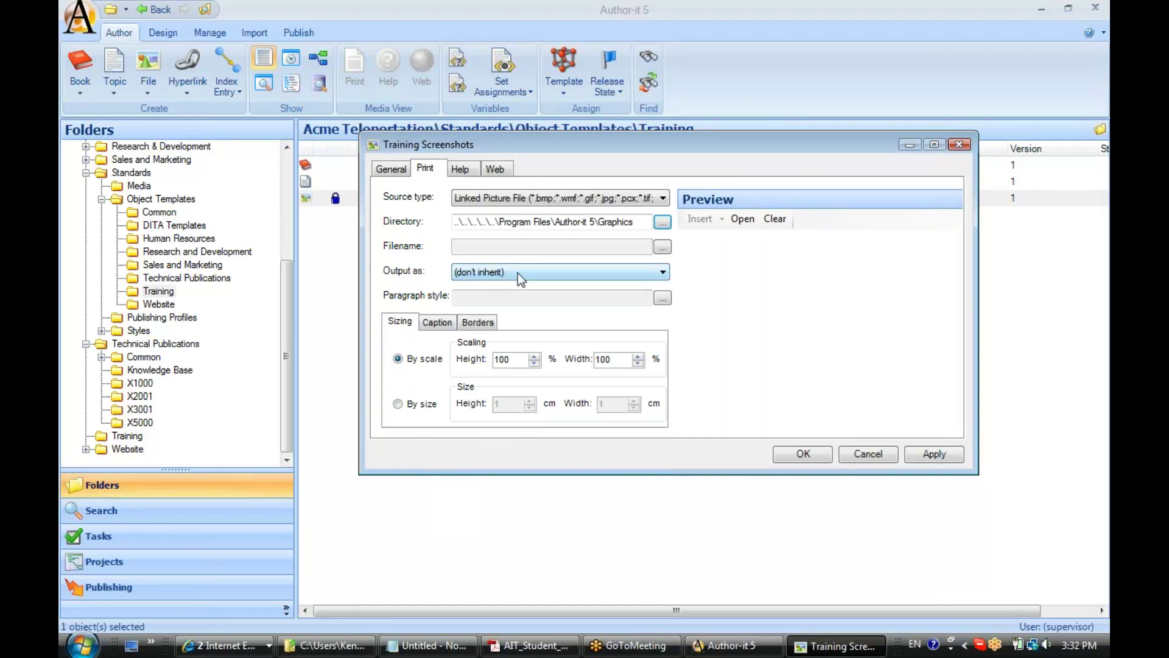
Set the template's print output to Portable Network Graphics (*.png) with 80% height and width scaling, and save it
left_click(578, 273)
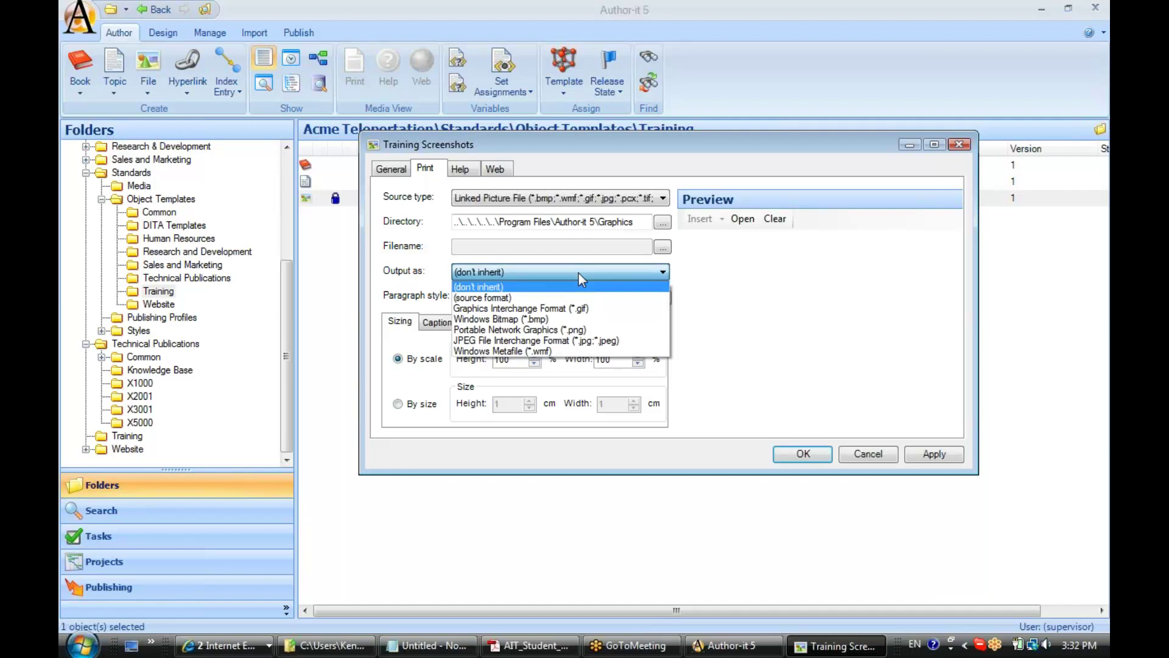
left_click(588, 334)
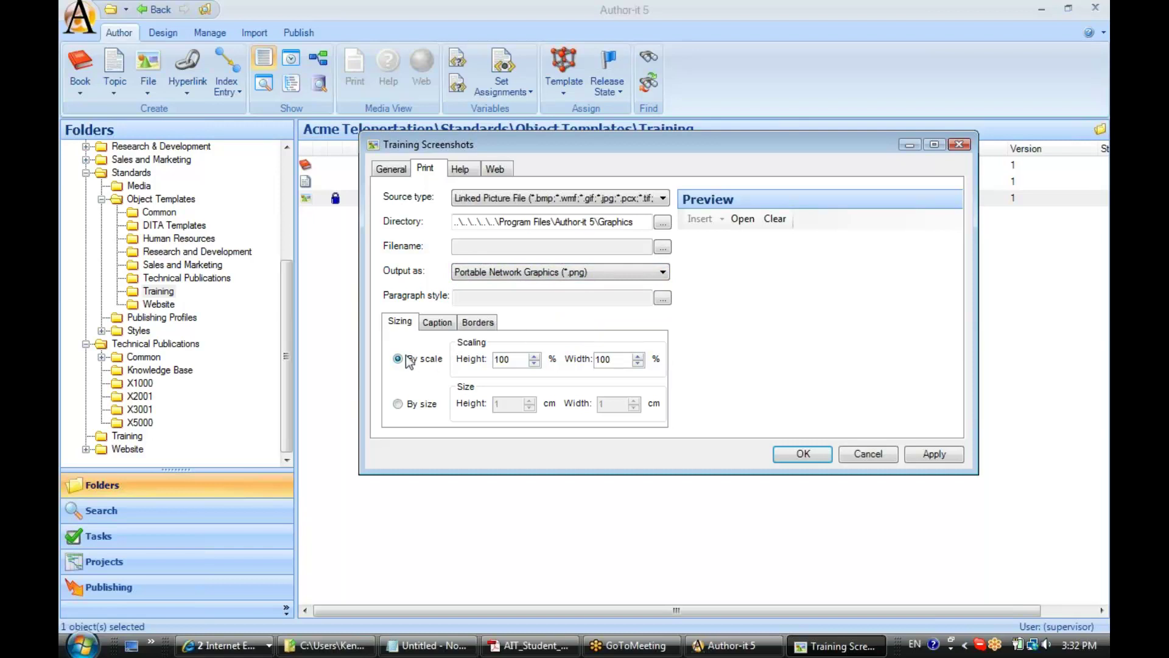
double_click(510, 360)
type("80")
double_click(613, 360)
type("80")
left_click(803, 454)
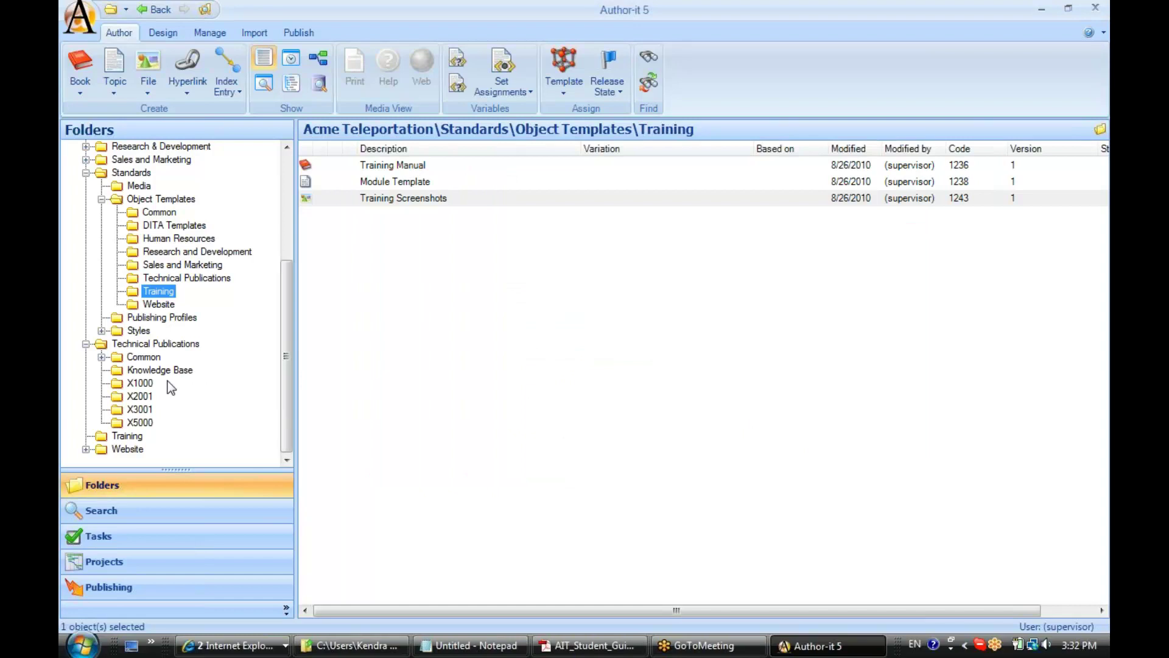
Create a file object in the top-level Training folder from the Training Screenshots template and open its print settings
left_click(129, 437)
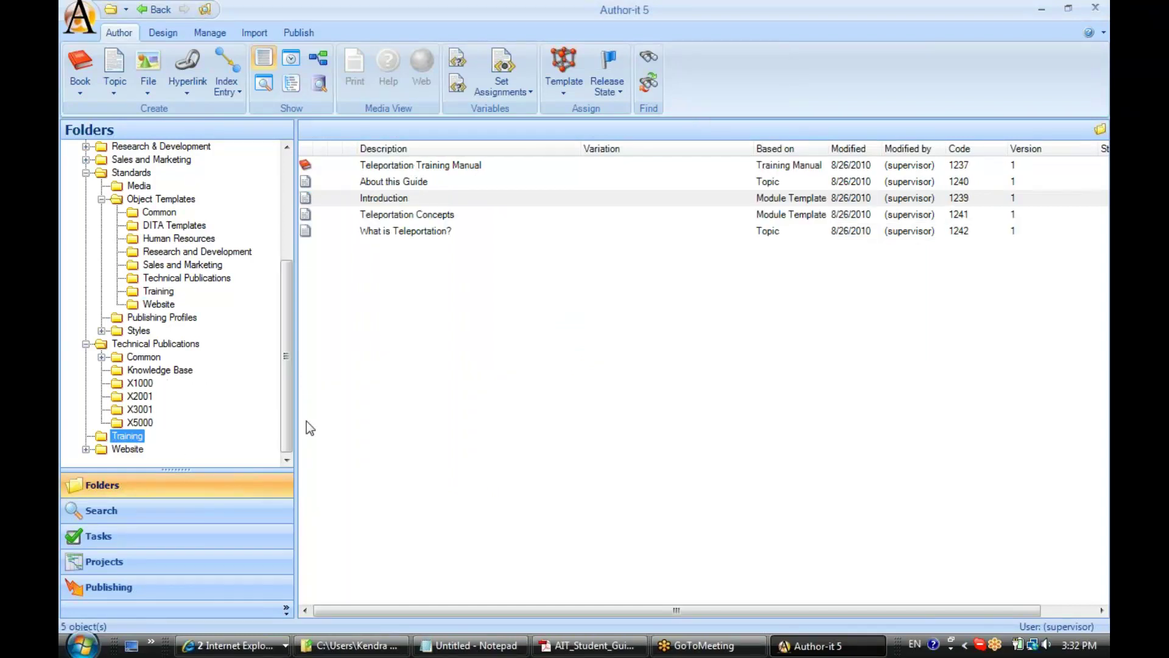
left_click(145, 99)
mouse_move(178, 172)
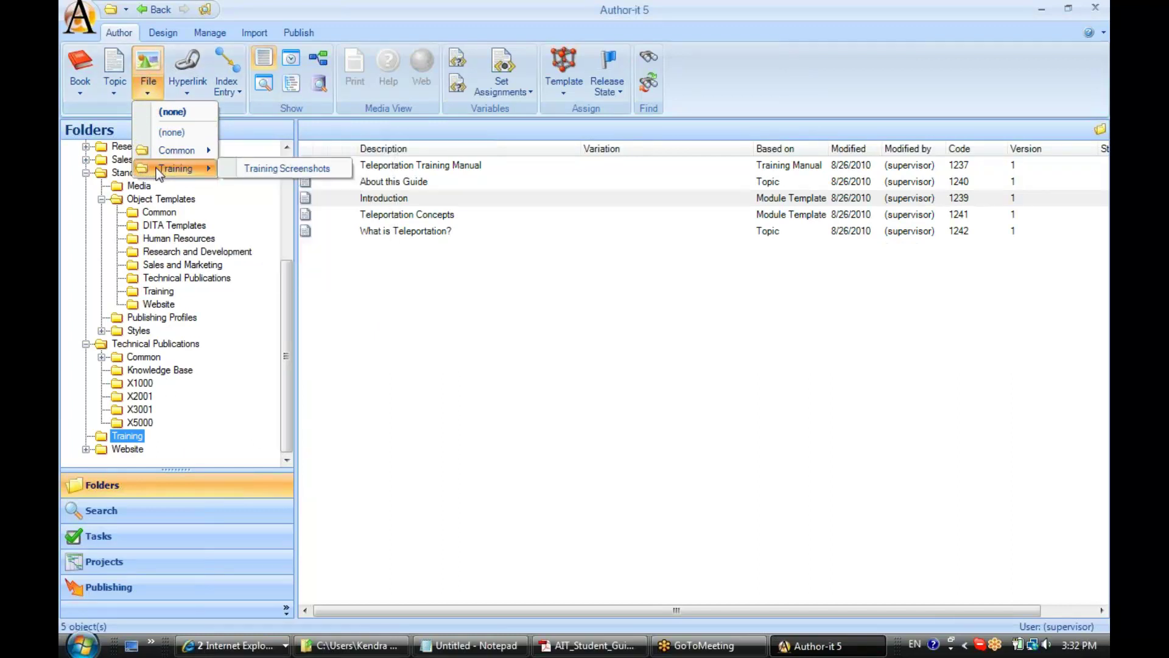
left_click(297, 170)
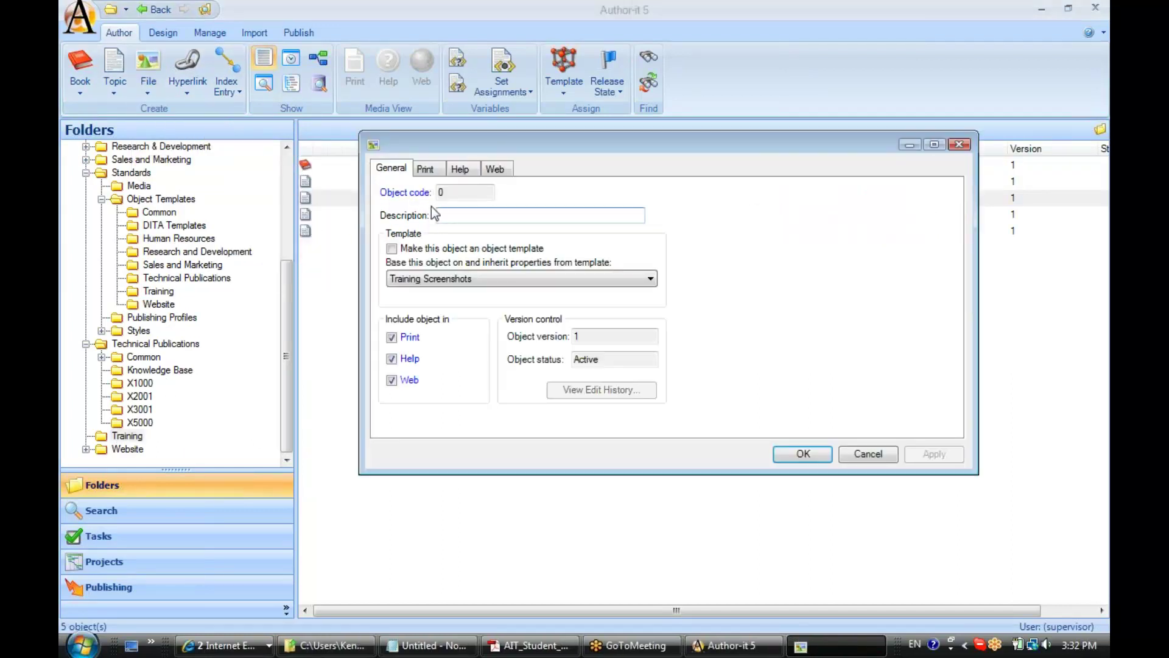
left_click(426, 170)
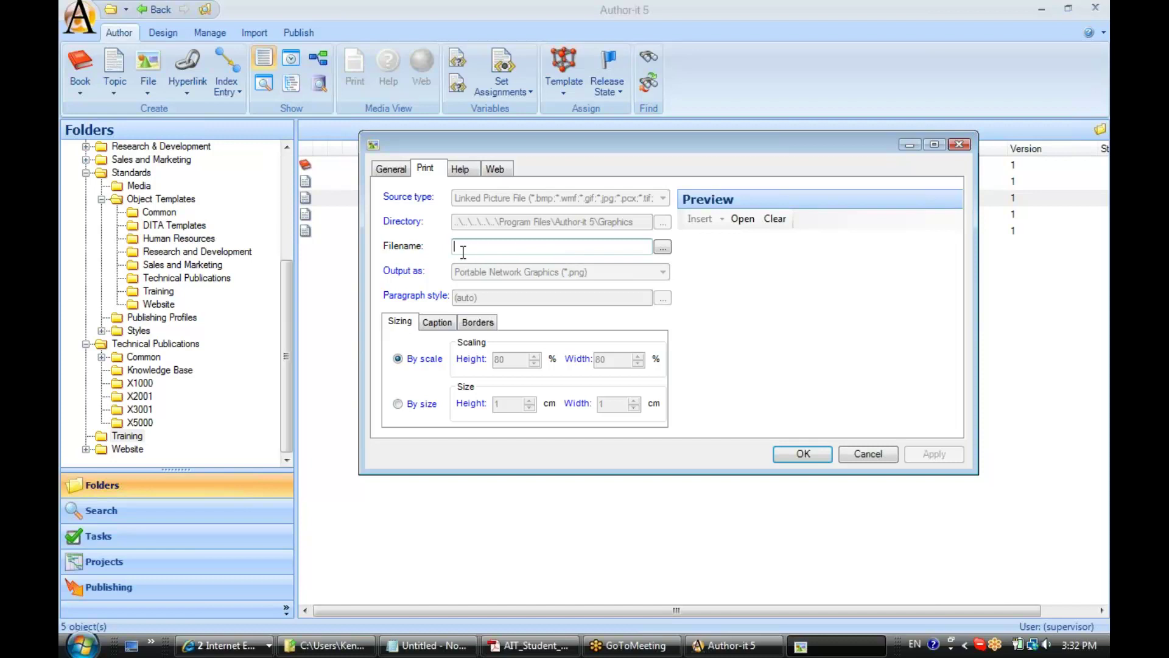
type("acme")
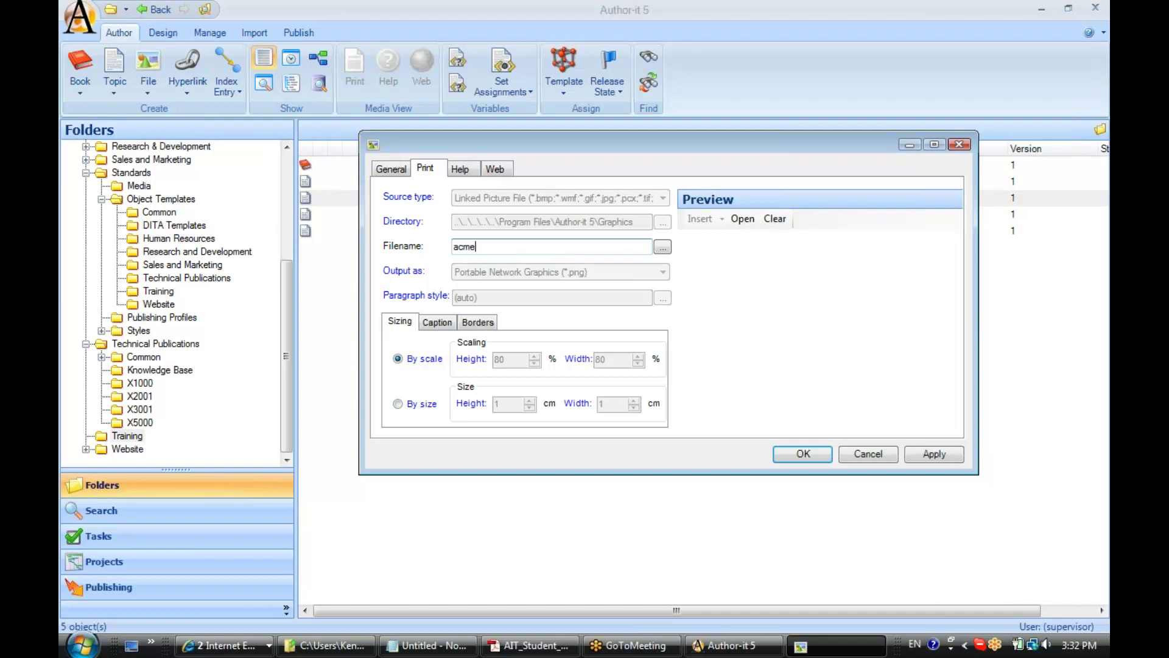
type(".gif")
left_click_drag(492, 247, 419, 254)
key("BackSpace")
Choose acmeman.JPG from the Graphics folder as the new file object's print picture
left_click(662, 248)
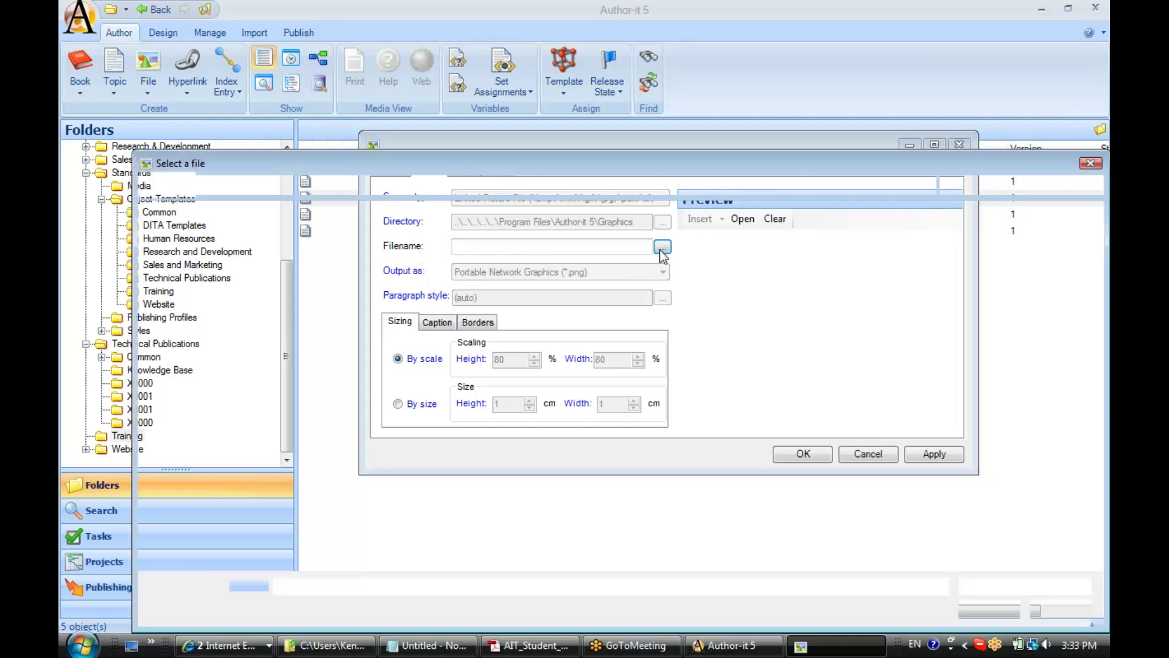
left_click_drag(640, 158, 616, 76)
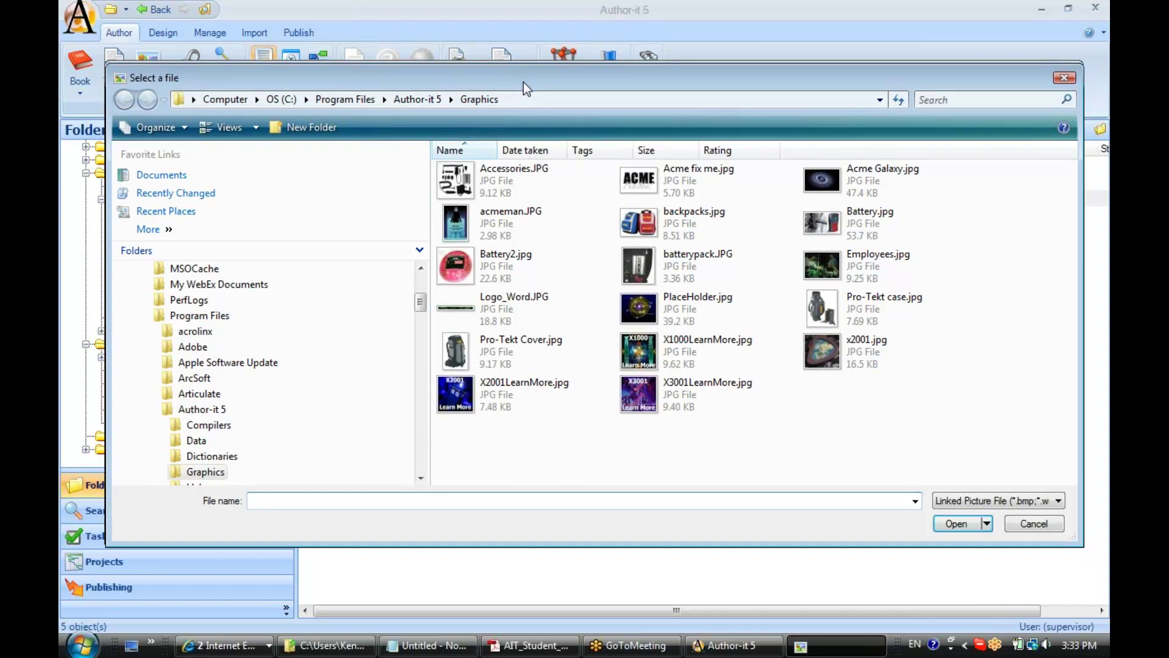
left_click_drag(522, 76, 513, 313)
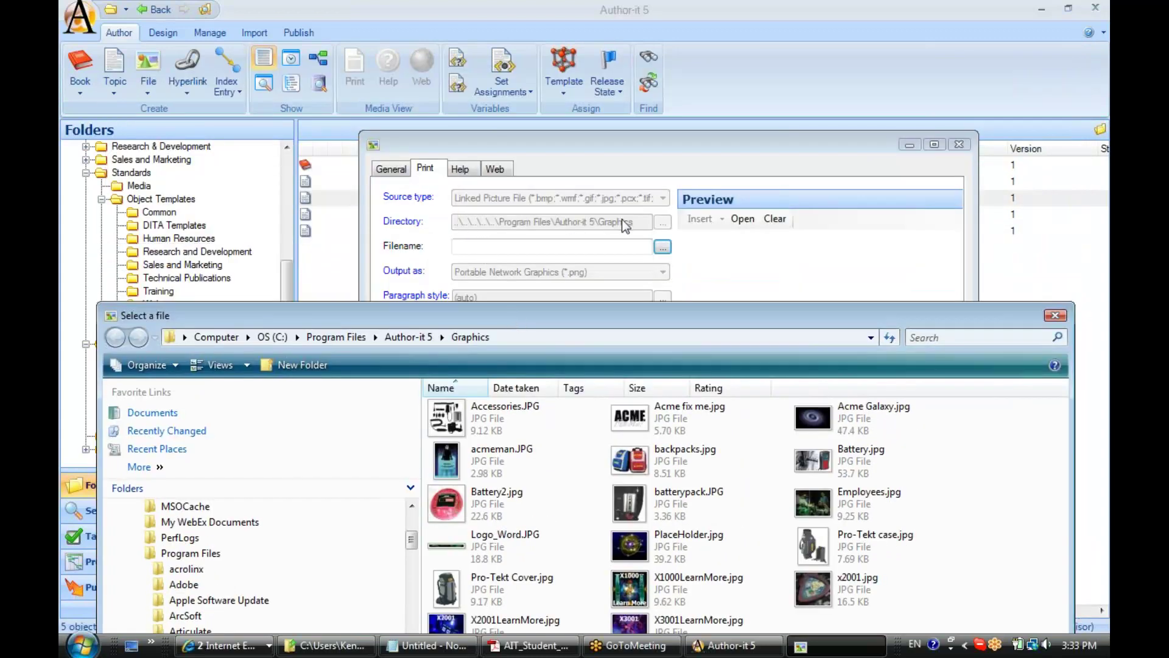
left_click_drag(586, 309, 583, 105)
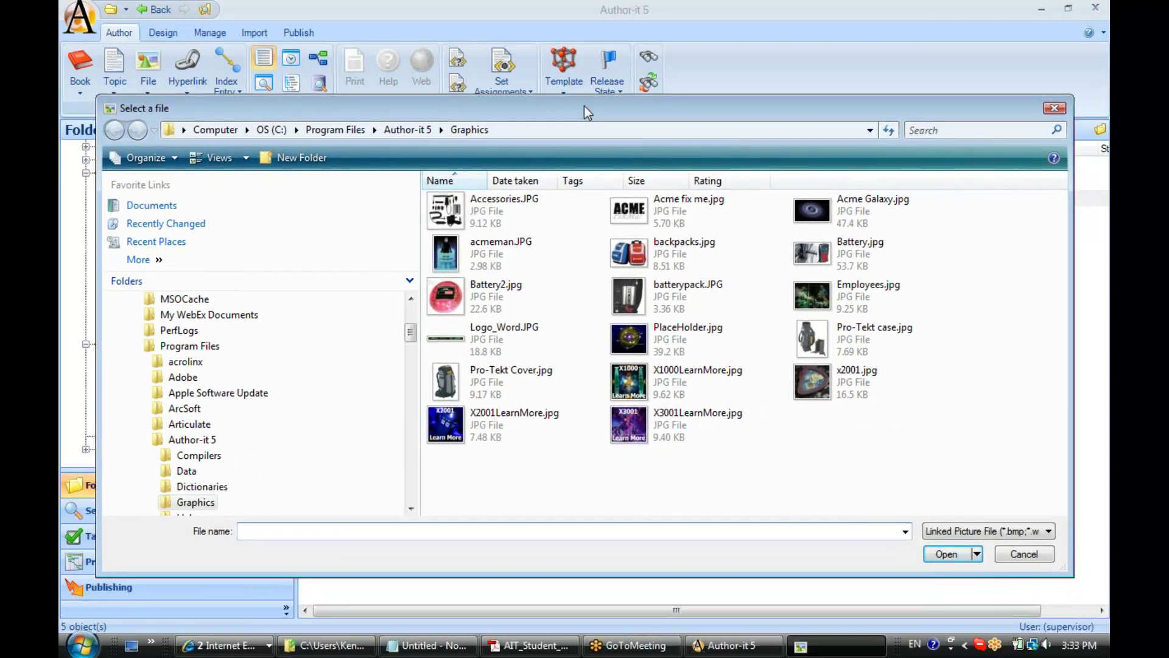
left_click(474, 253)
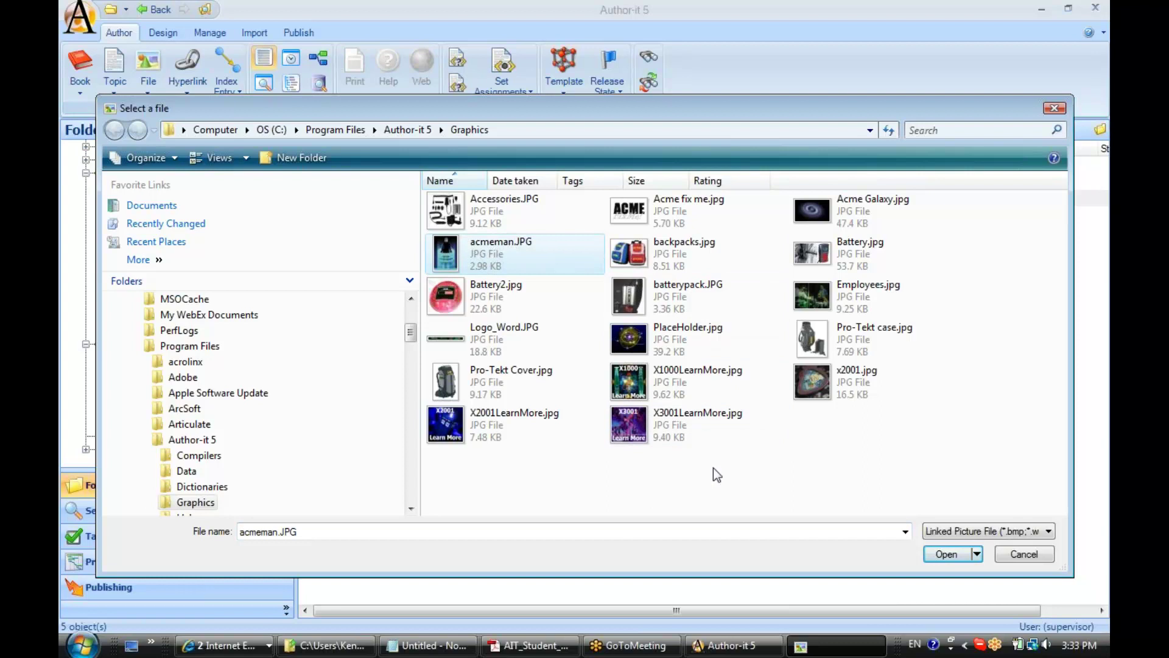
left_click(945, 554)
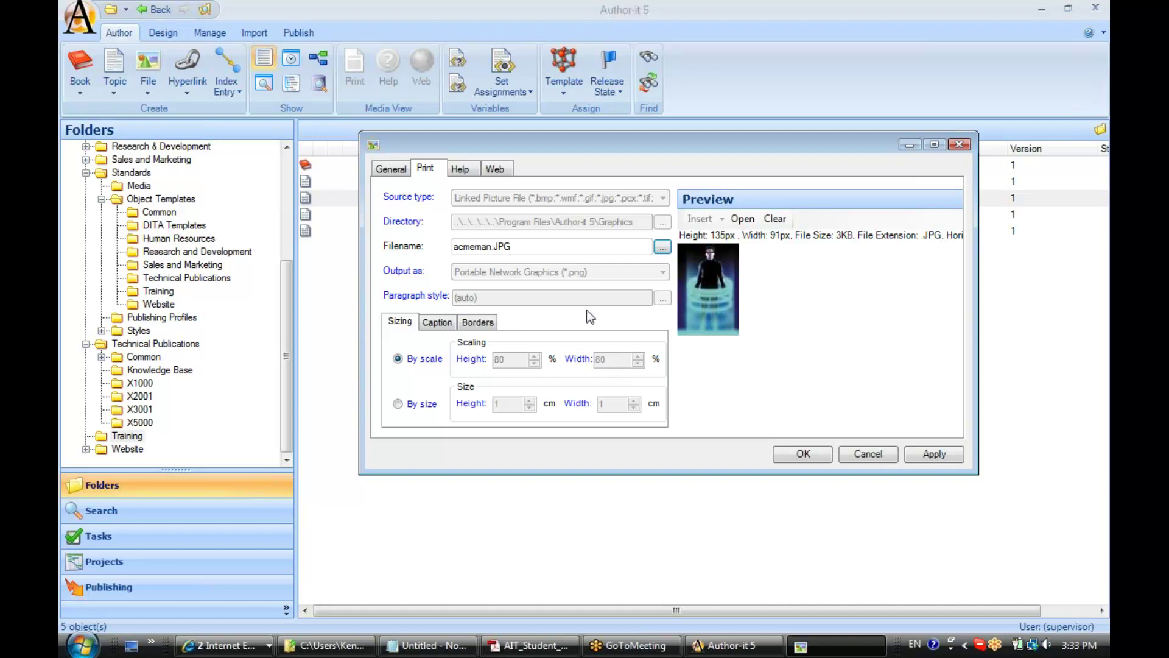
Give the file object the description "ACME Man" and save it
left_click(391, 169)
left_click(457, 210)
type("ACME Man")
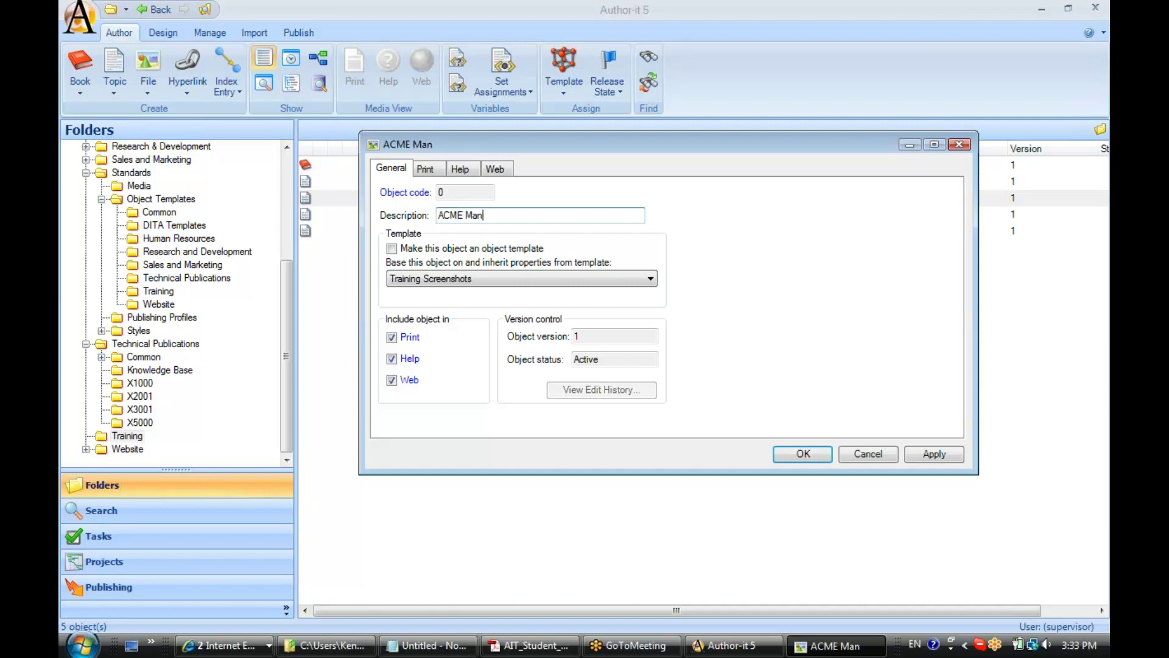
left_click(798, 455)
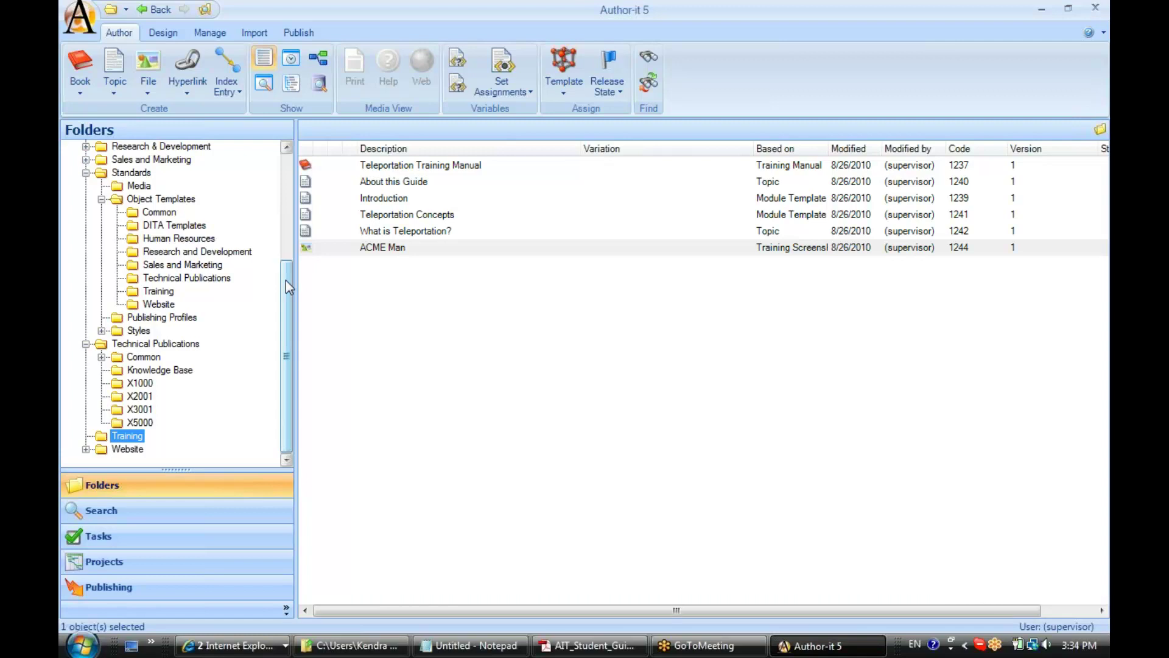
Create a folder named z-Unused directly under the Acme Teleportation library root
left_click_drag(286, 280, 287, 175)
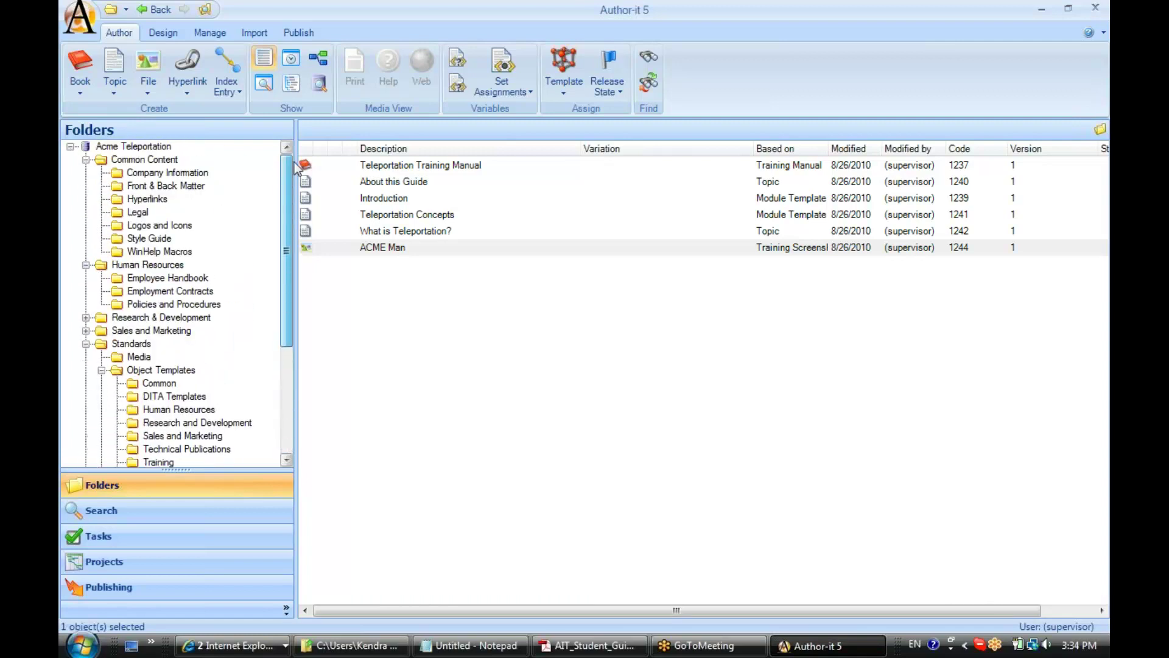
left_click(143, 148)
right_click(143, 149)
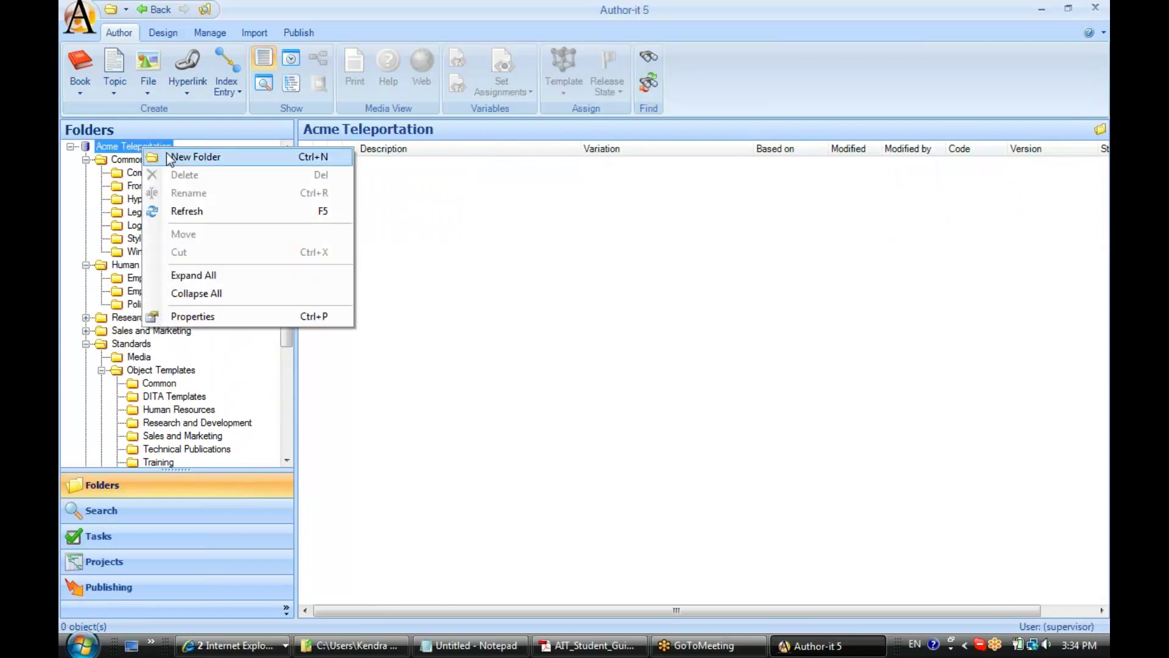
left_click(194, 157)
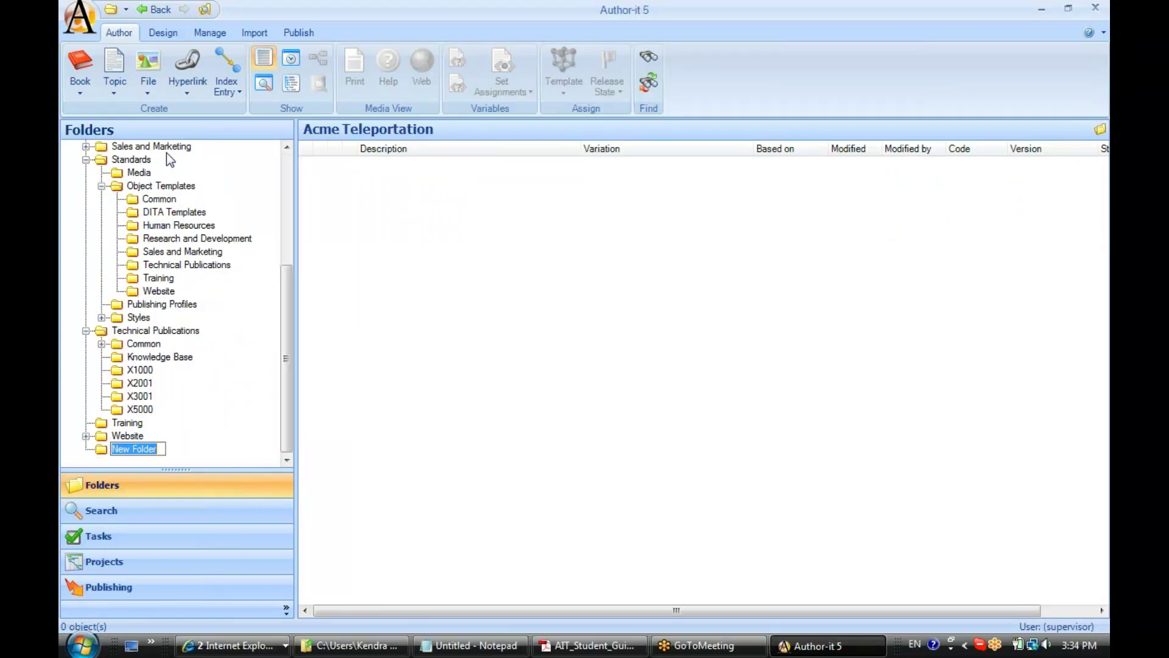
type("z-Obsolete Templat")
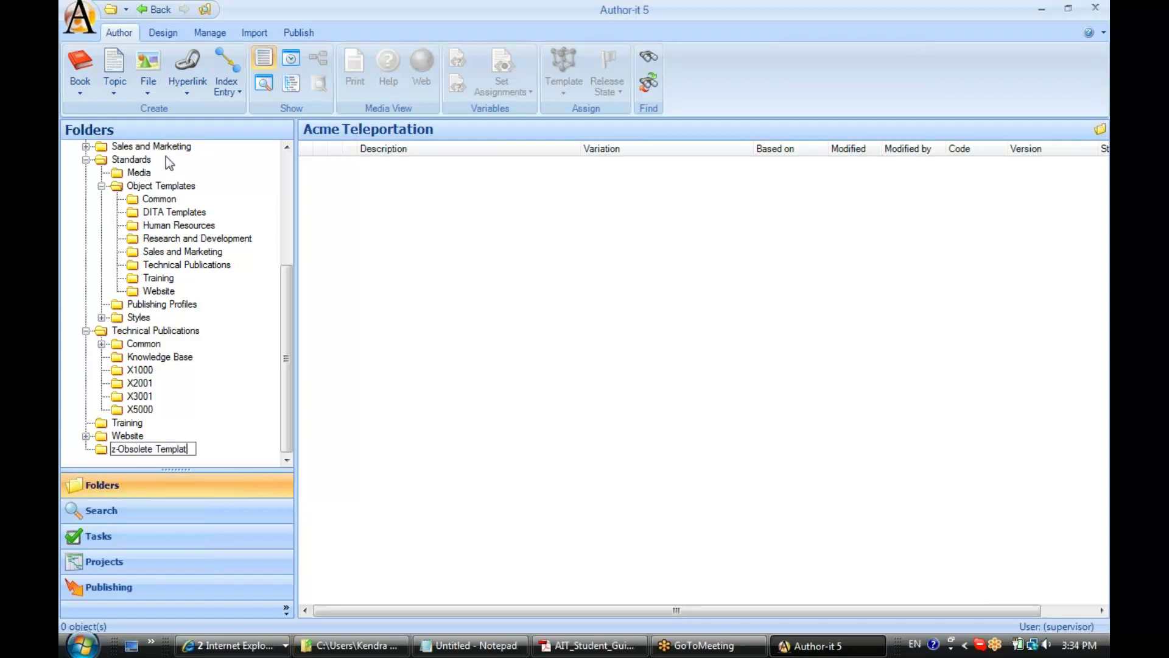
key("BackSpace")
key("BackSpace")
key("BackSpace")
key("BackSpace")
key("BackSpace")
key("BackSpace")
key("BackSpace")
key("BackSpace")
key("BackSpace")
key("BackSpace")
key("BackSpace")
key("BackSpace")
key("BackSpace")
key("BackSpace")
key("BackSpace")
key("BackSpace")
type("Unused")
key("Return")
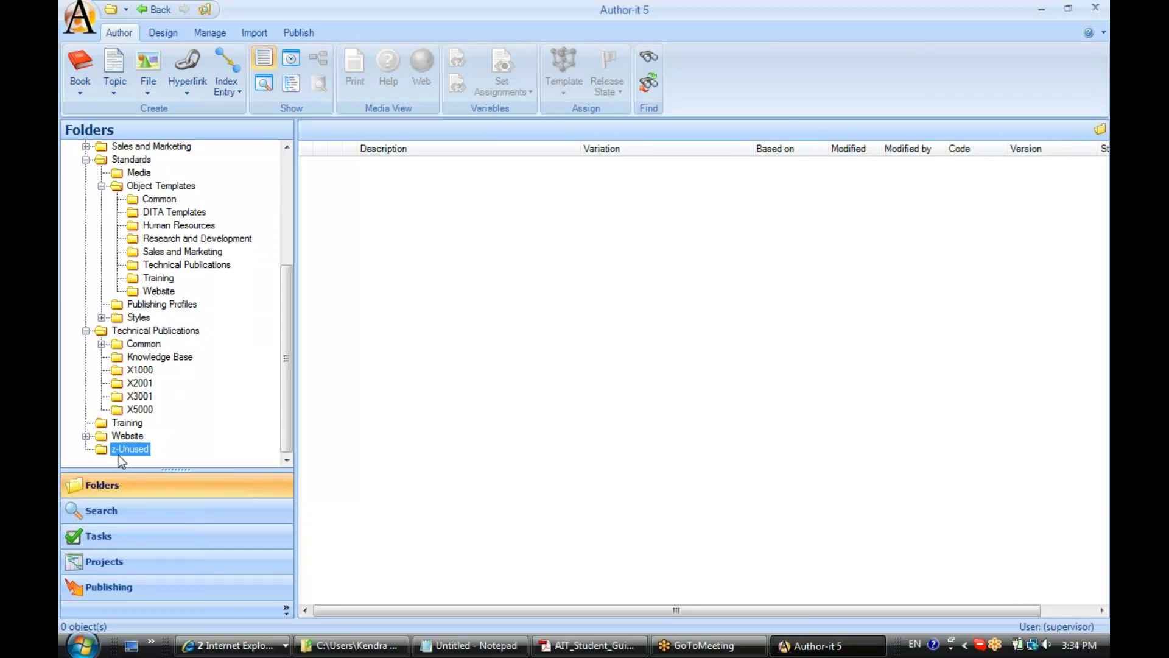
Move the six file templates from Embedded Base File Template through Linked Icon out of Object Templates\Common into z-Unused, and open that folder
left_click(160, 199)
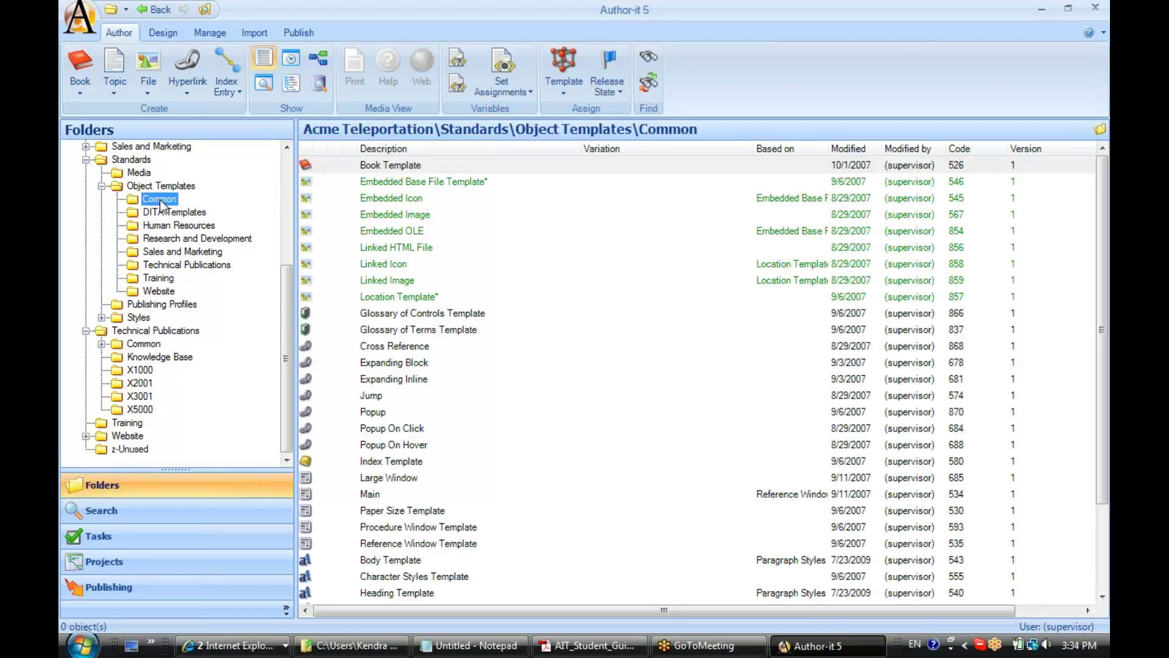
left_click(372, 188)
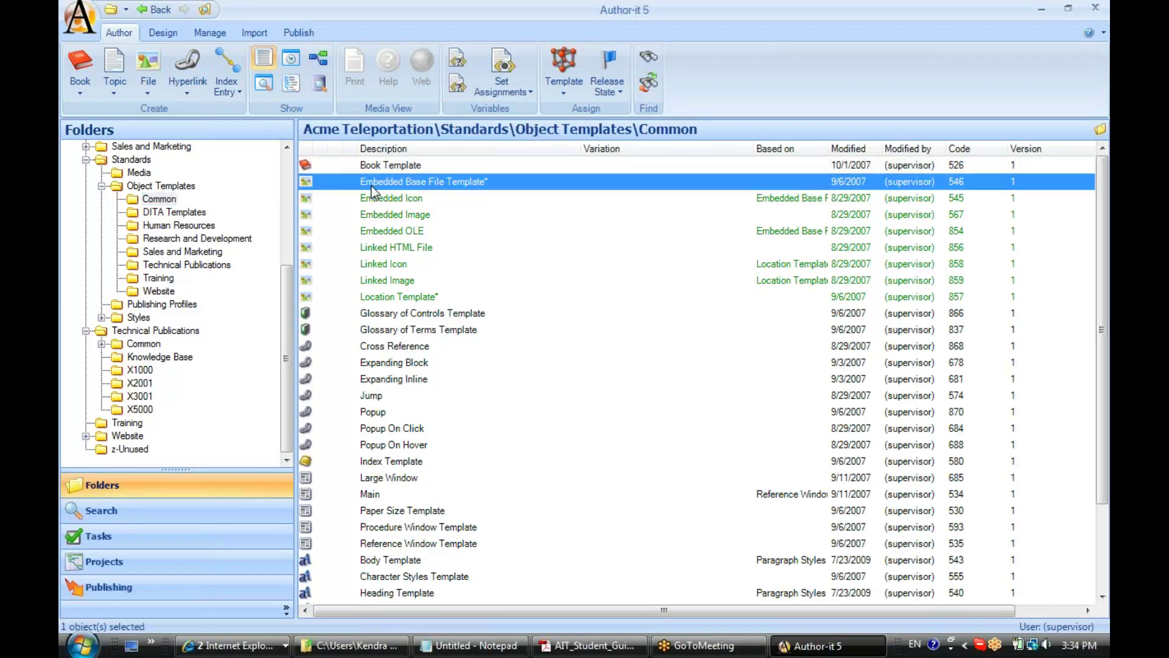
left_click(367, 265, "shift")
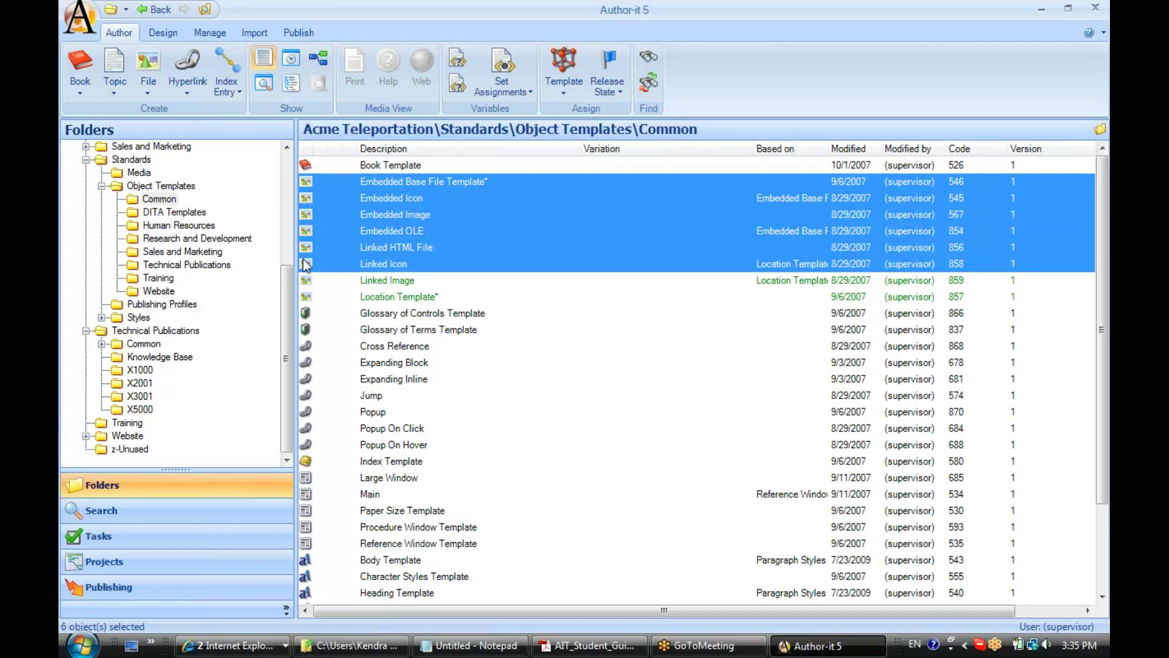
left_click_drag(306, 268, 135, 448)
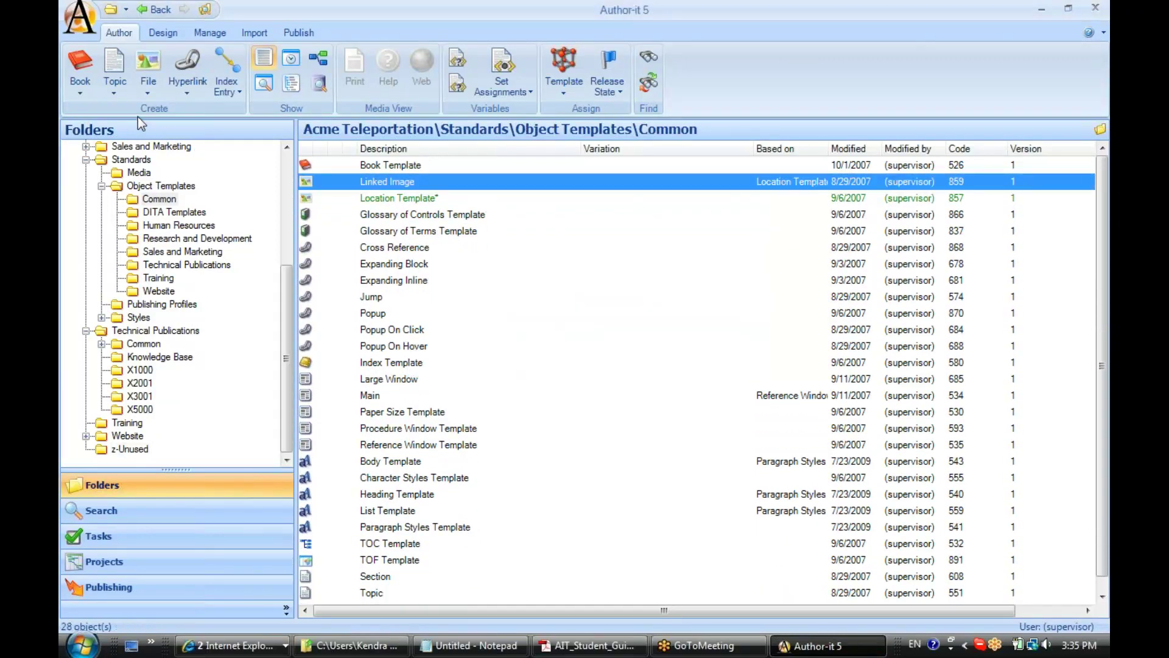
left_click(125, 448)
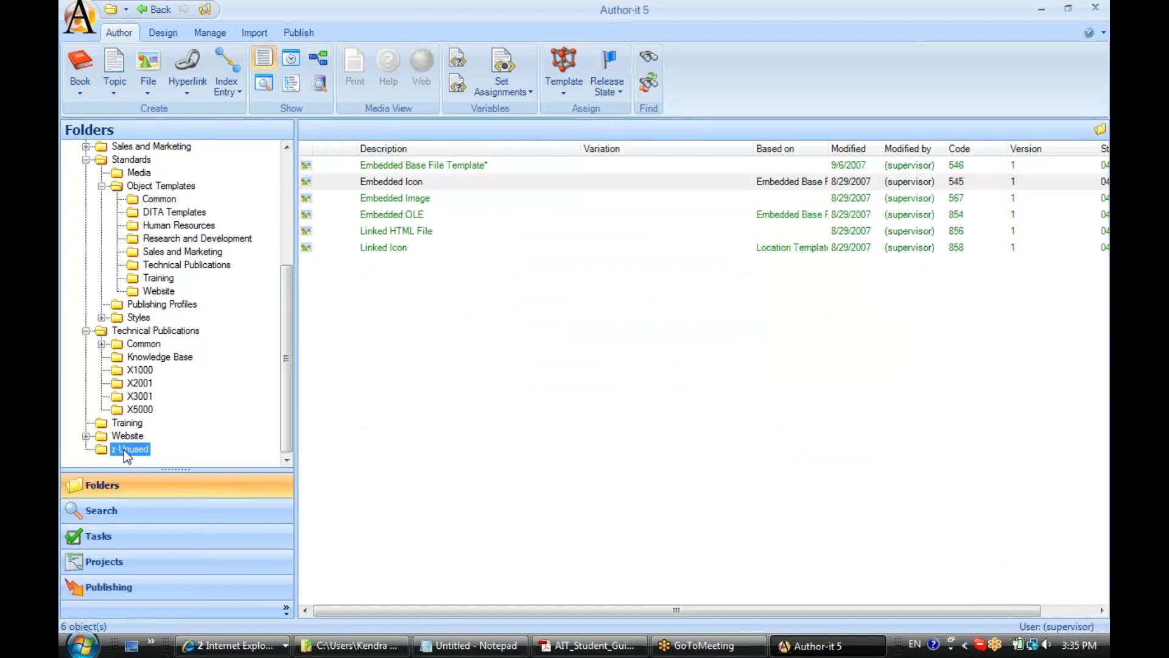